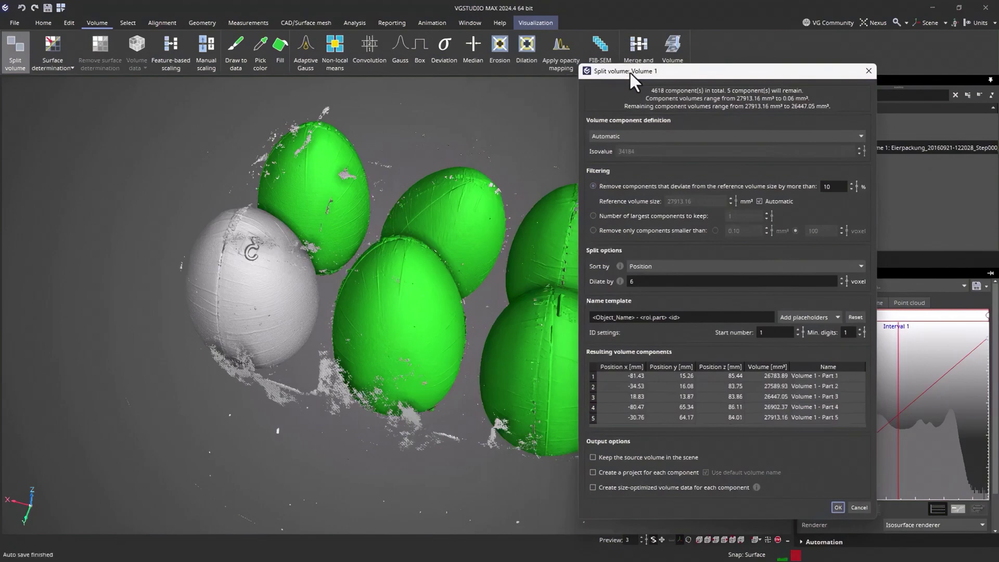
# Split Volume 1 into separate egg volumes, removing components that deviate more than 14 % from the reference volume size
pyautogui.moveTo(629, 71); pyautogui.dragTo(710, 61)
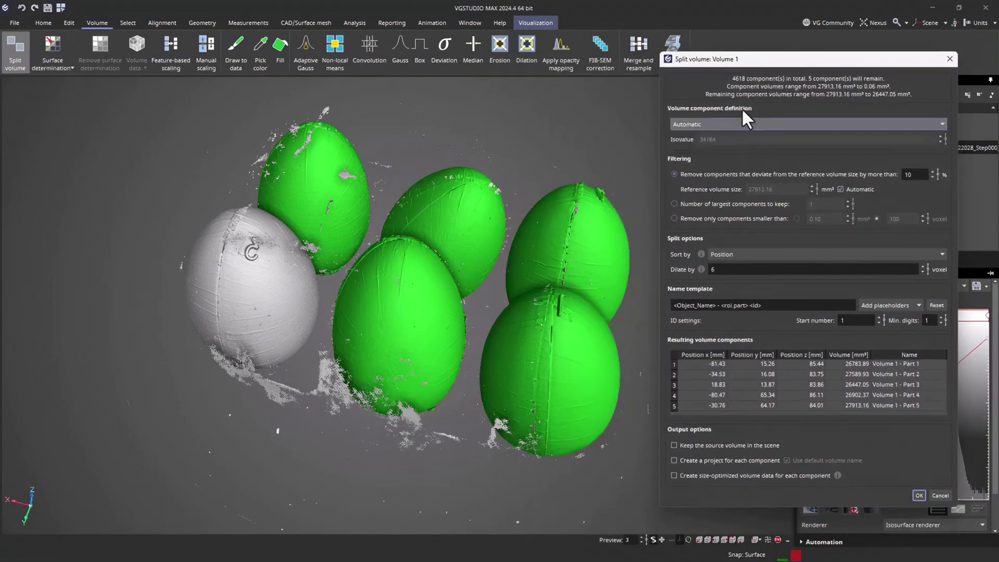
pyautogui.click(932, 170)
pyautogui.click(932, 171)
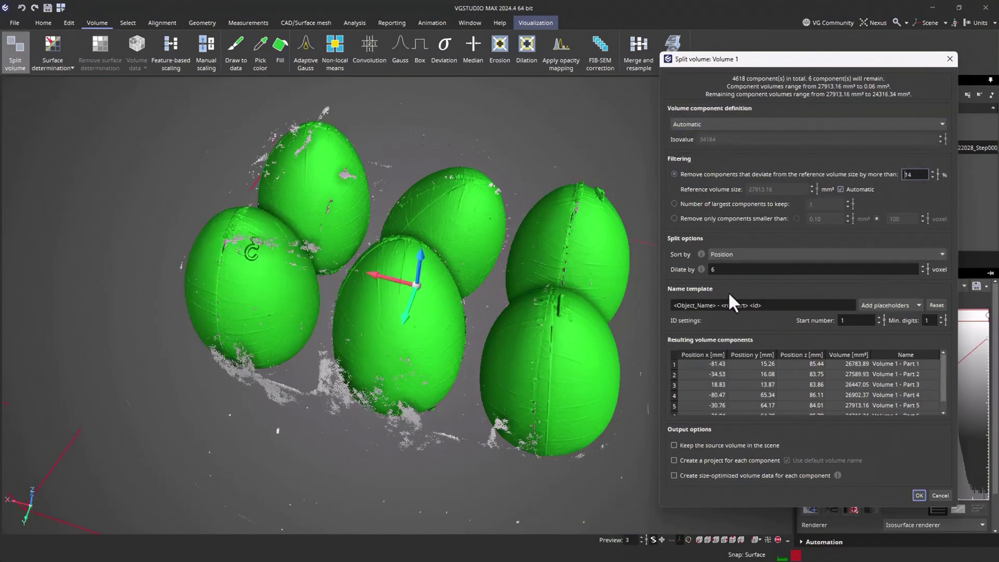
pyautogui.scroll(-1, 814, 366)
pyautogui.scroll(1, 850, 385)
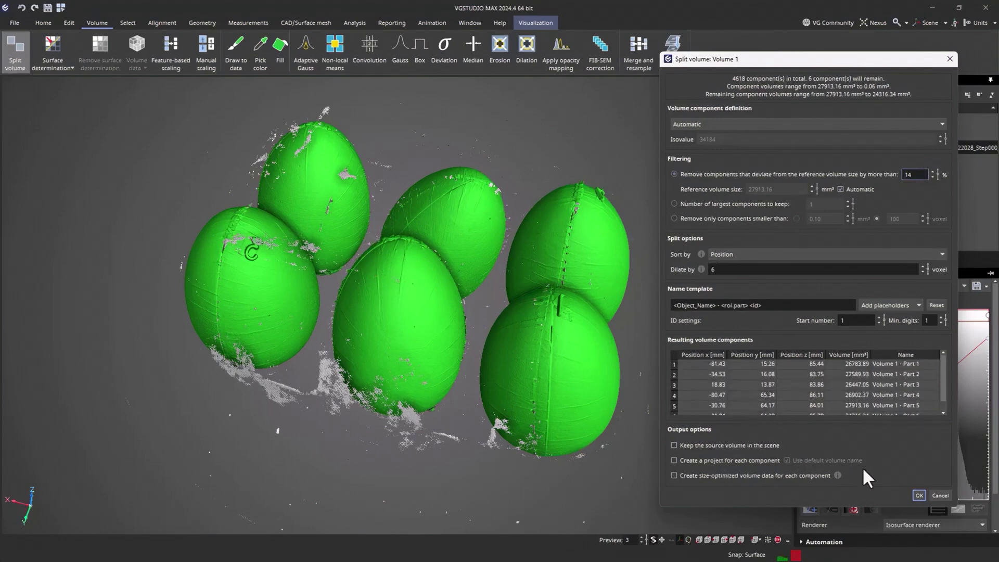
pyautogui.click(917, 493)
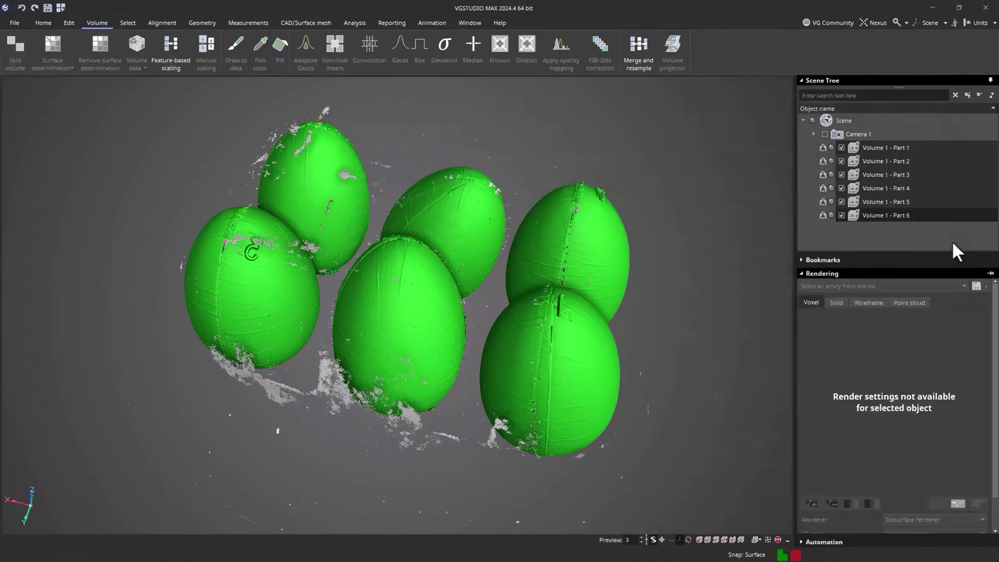
# Select the split egg volumes one after another to check each part in the 3D view, and clear the selection
pyautogui.click(885, 161)
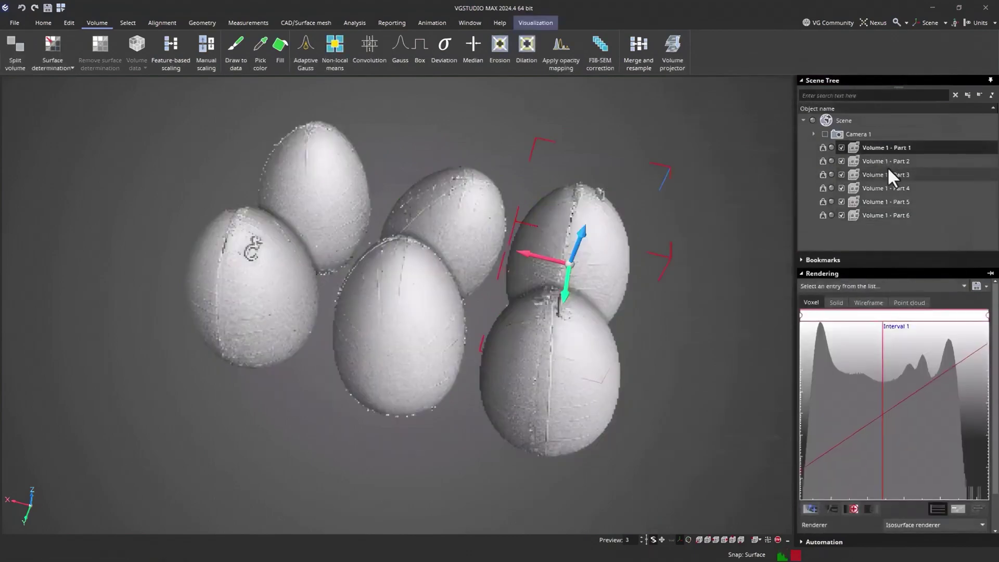
pyautogui.click(886, 174)
pyautogui.click(890, 188)
pyautogui.click(891, 201)
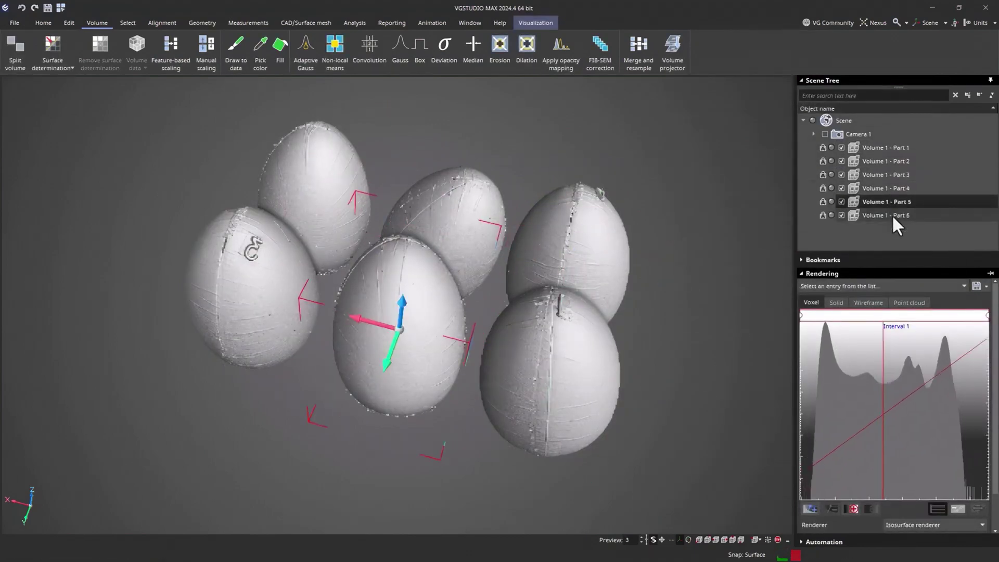
pyautogui.click(891, 215)
pyautogui.click(890, 234)
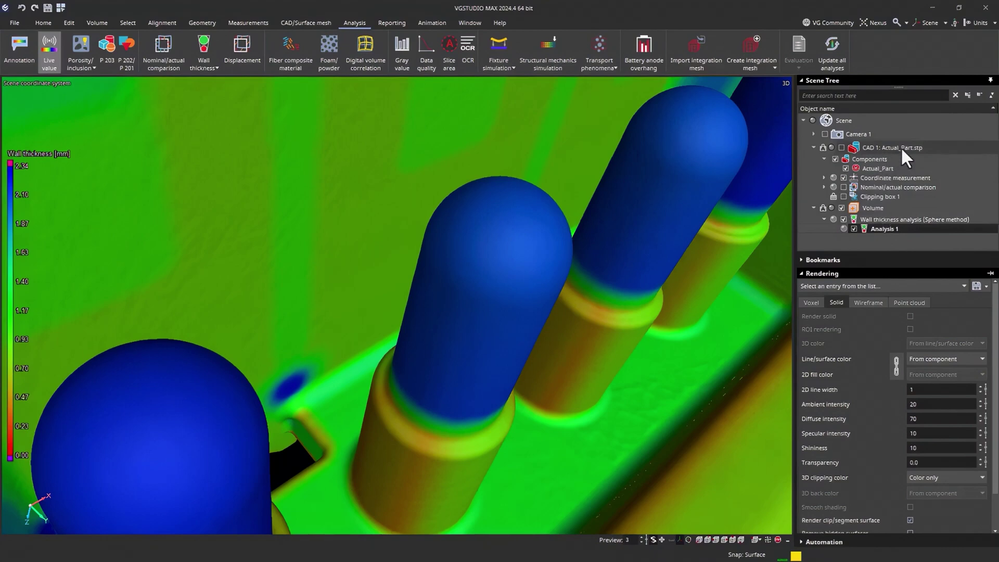
# Set the overlay of the sphere-method wall thickness Analysis 1 to Relative deviation
pyautogui.doubleClick(885, 227)
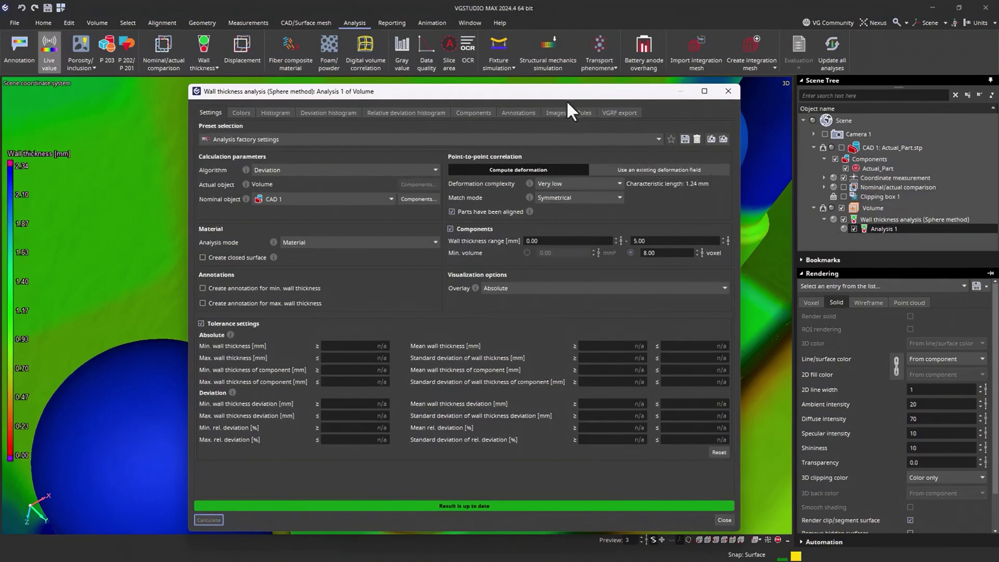
pyautogui.moveTo(566, 95); pyautogui.dragTo(280, 83)
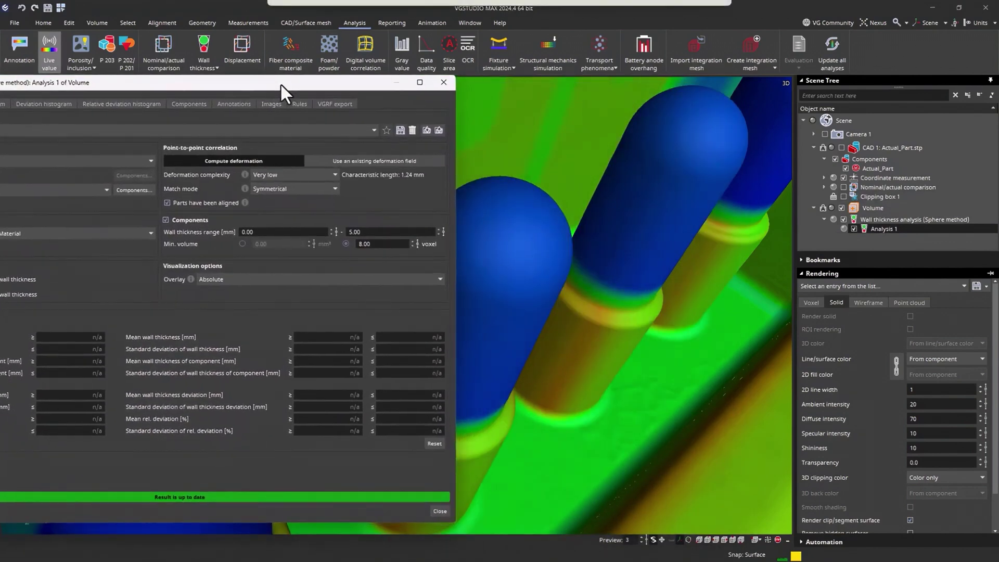
pyautogui.click(225, 280)
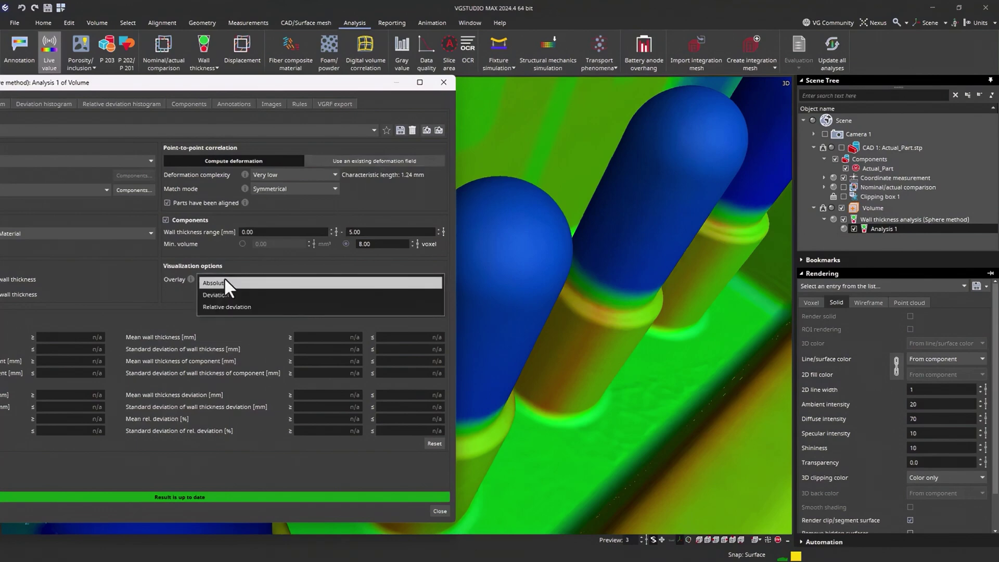
pyautogui.click(224, 307)
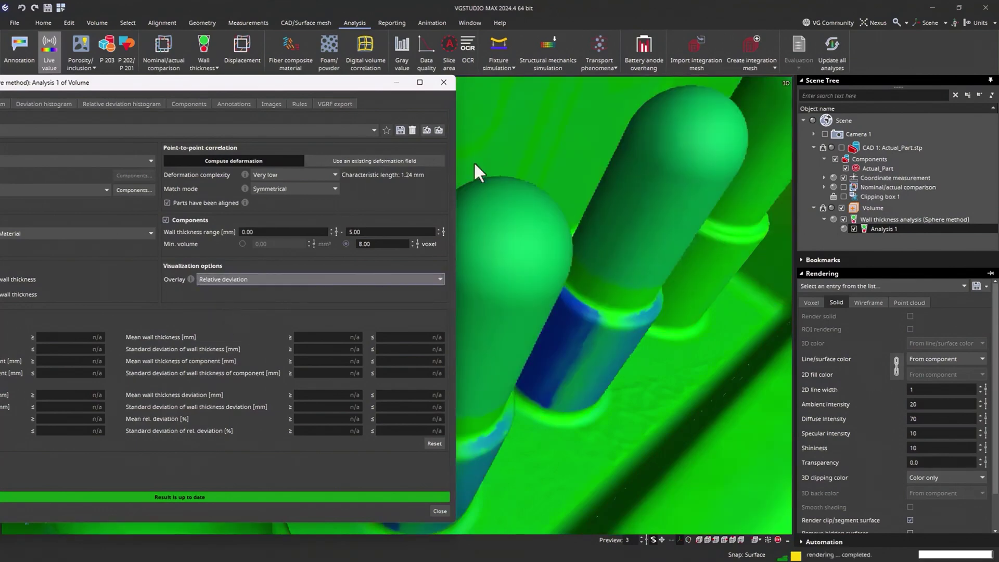
pyautogui.click(443, 82)
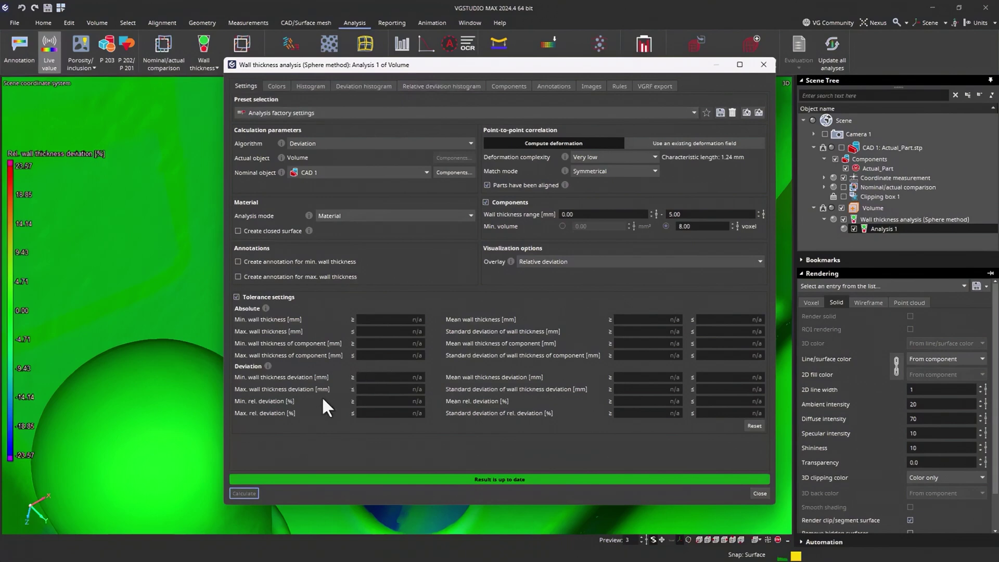
# Close the wall thickness analysis settings and start the Q-DAS file export for the Volume object
pyautogui.click(764, 65)
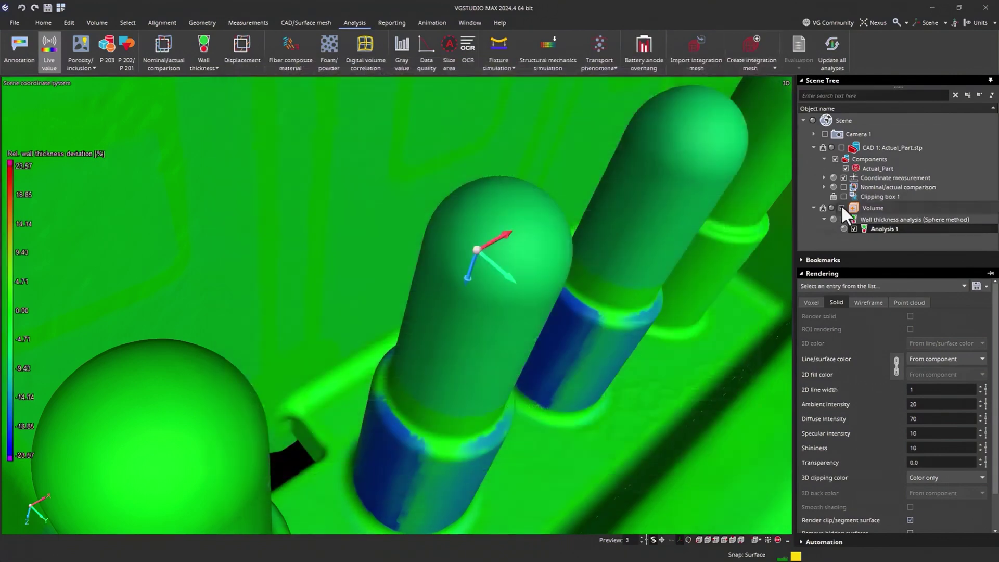
pyautogui.rightClick(857, 207)
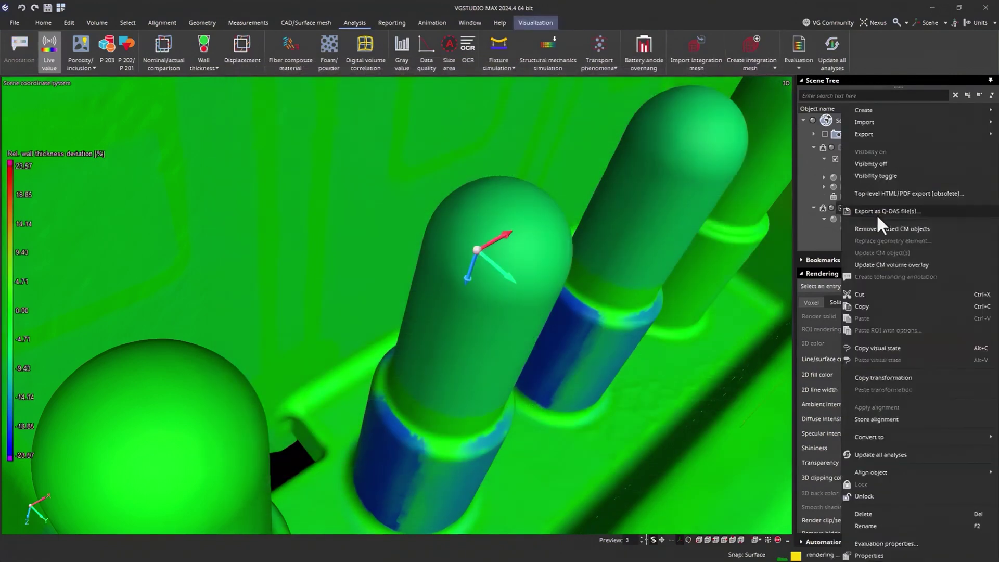
pyautogui.click(876, 214)
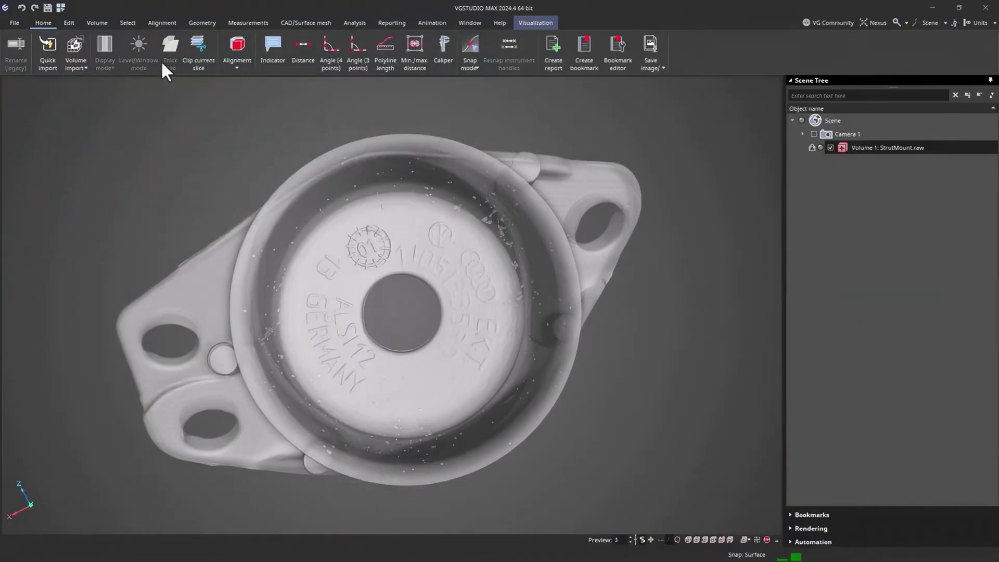
pyautogui.click(128, 23)
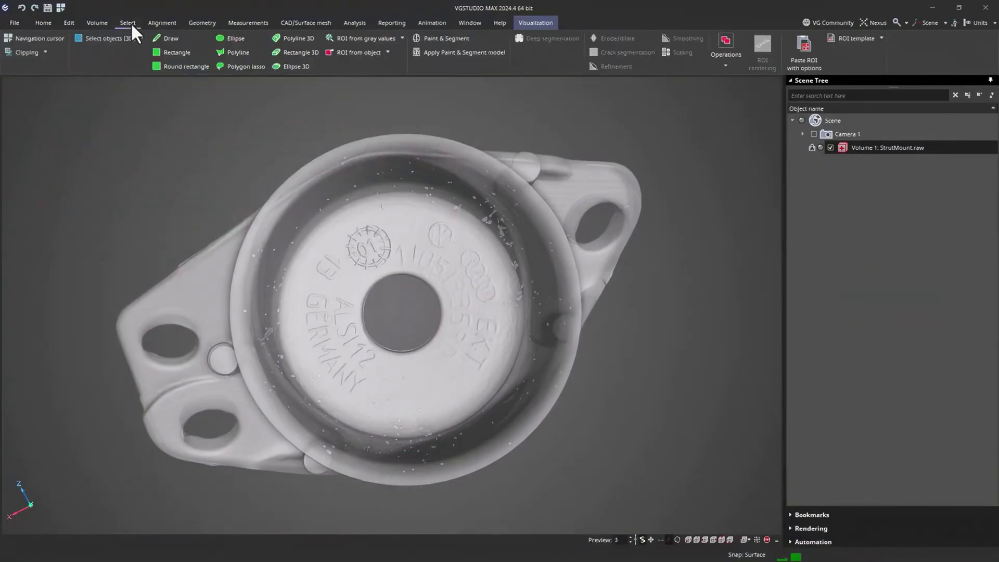
pyautogui.click(301, 67)
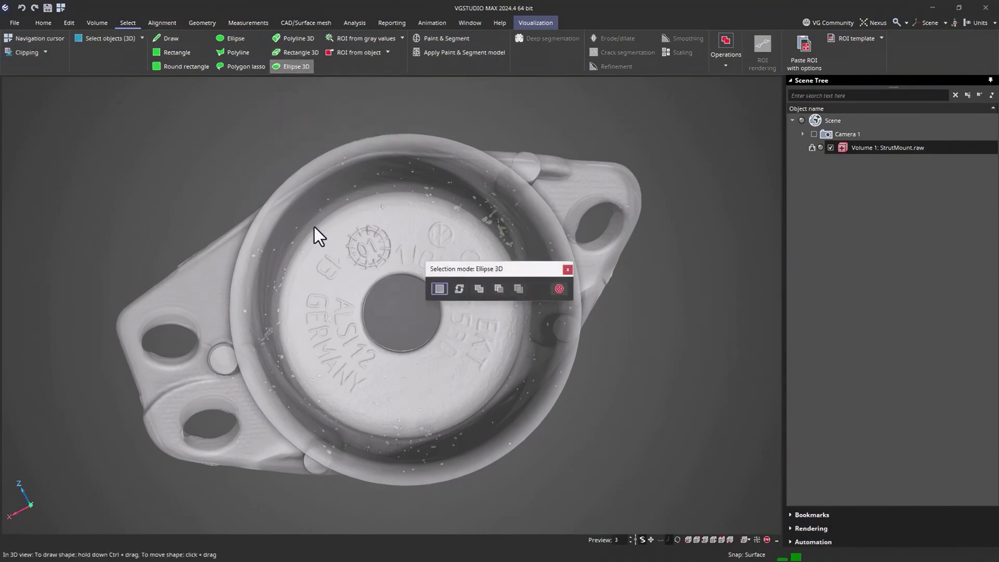
pyautogui.keyDown('ctrl'); pyautogui.moveTo(277, 257); pyautogui.dragTo(351, 333); pyautogui.keyUp('ctrl')
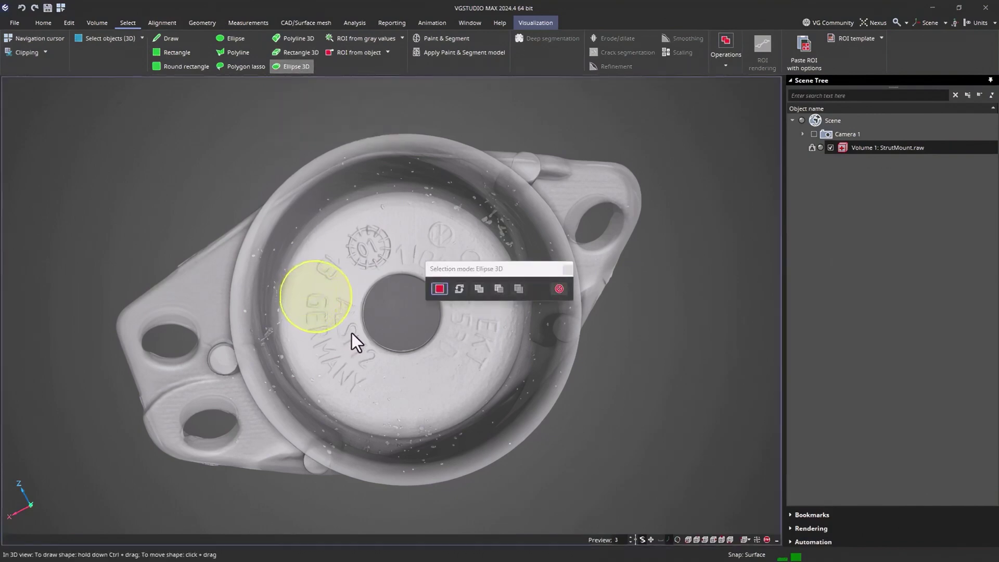
pyautogui.click(558, 288)
# Create a region of interest from a Rectangle 3D selection covering the cup wall and the GERMANY lettering on the strut mount
pyautogui.click(301, 52)
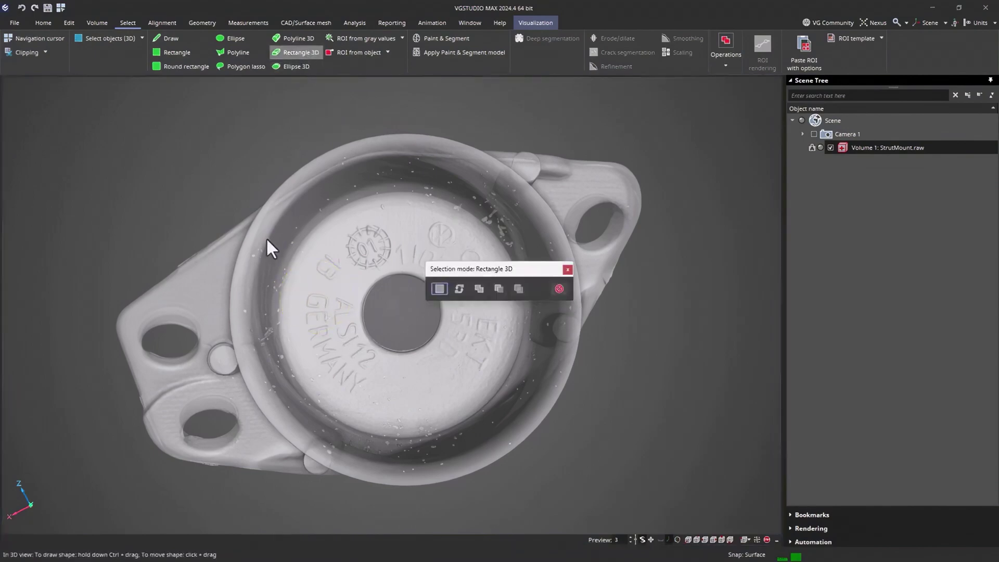
pyautogui.keyDown('ctrl'); pyautogui.moveTo(222, 280); pyautogui.dragTo(336, 388); pyautogui.keyUp('ctrl')
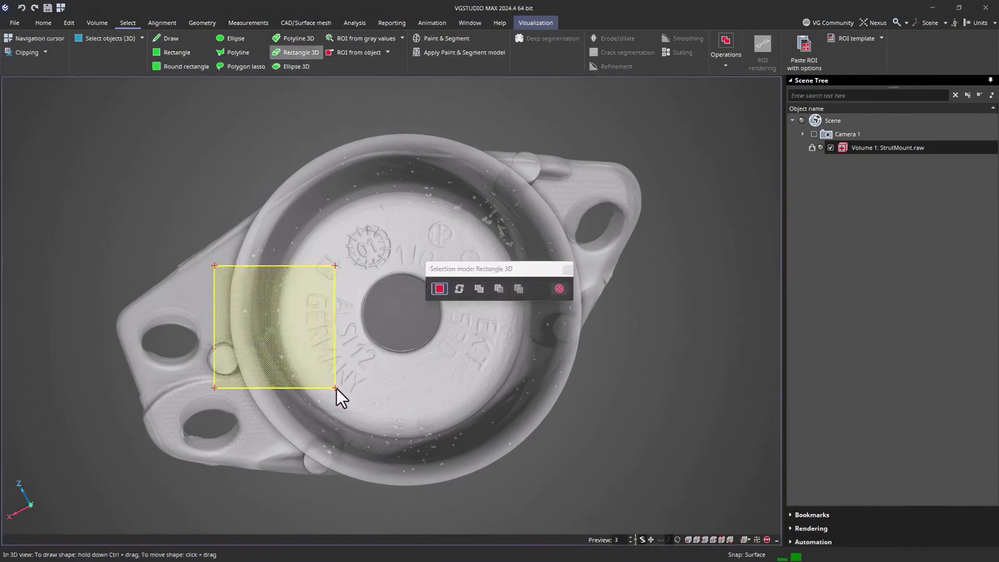
pyautogui.click(439, 288)
pyautogui.click(567, 270)
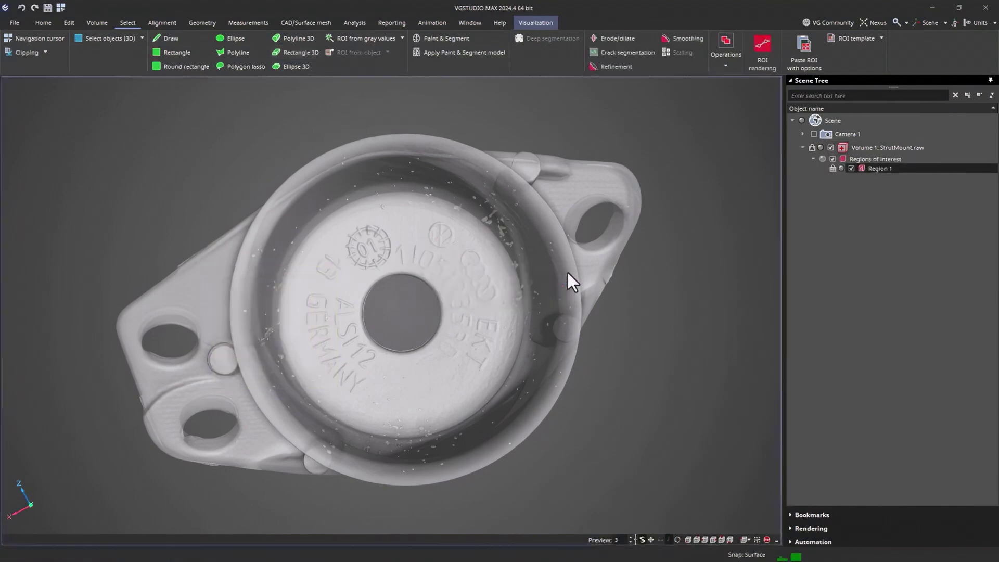
# Turn on ROI rendering for Region 1 with a green surface color, and select the StrutMount.raw volume to view it
pyautogui.click(550, 29)
pyautogui.click(142, 45)
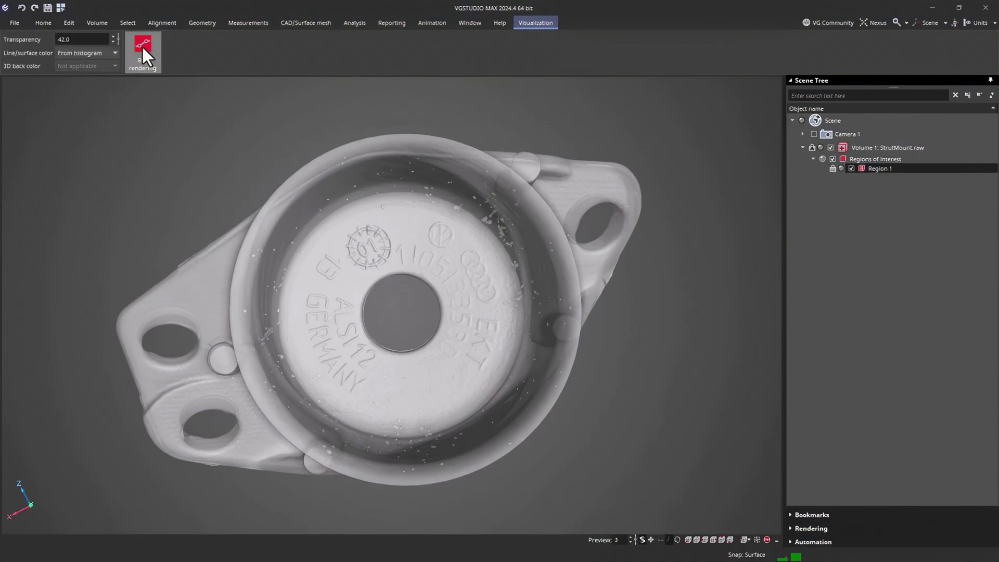
pyautogui.click(86, 53)
pyautogui.click(81, 82)
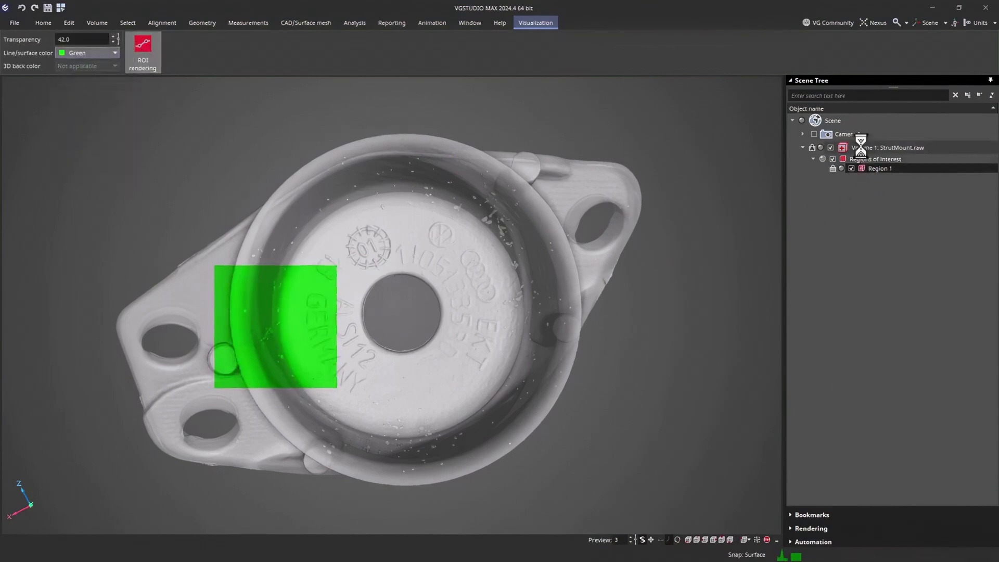
pyautogui.click(884, 148)
pyautogui.moveTo(352, 373); pyautogui.dragTo(357, 350)
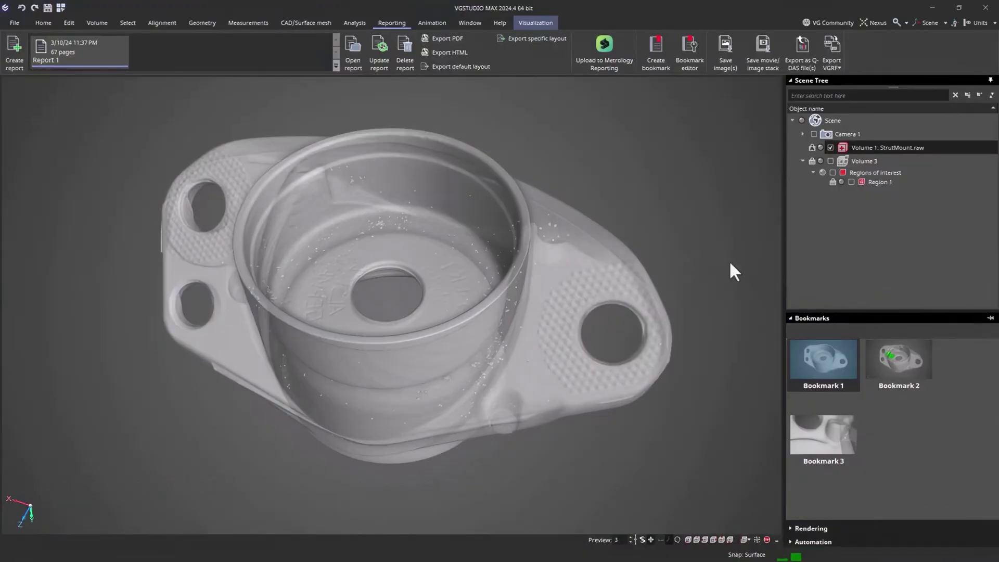
# Compare the StrutMount volume with Volume 3 by switching between Bookmark 1 and Bookmark 2, finishing on Bookmark 2
pyautogui.click(914, 366)
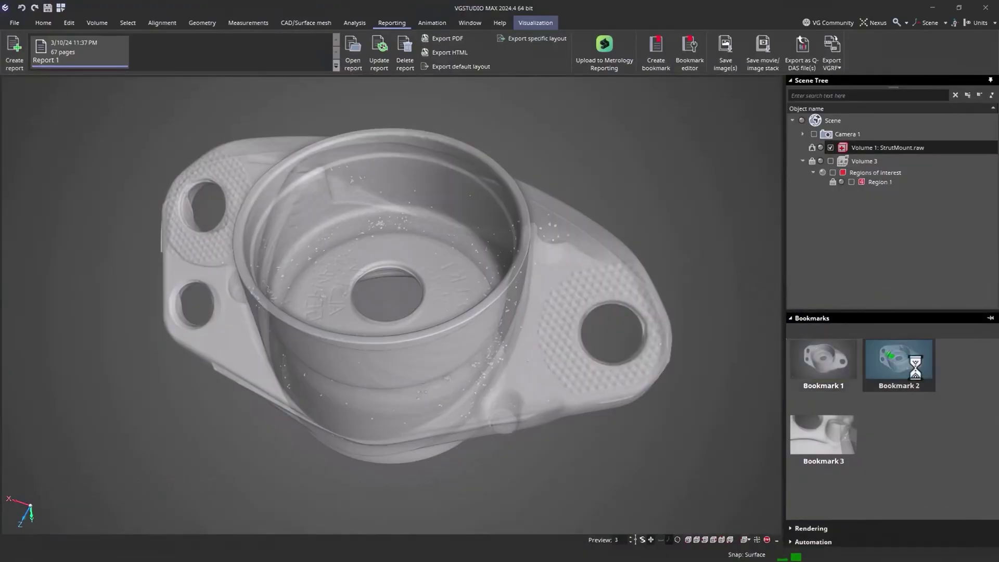
pyautogui.click(831, 367)
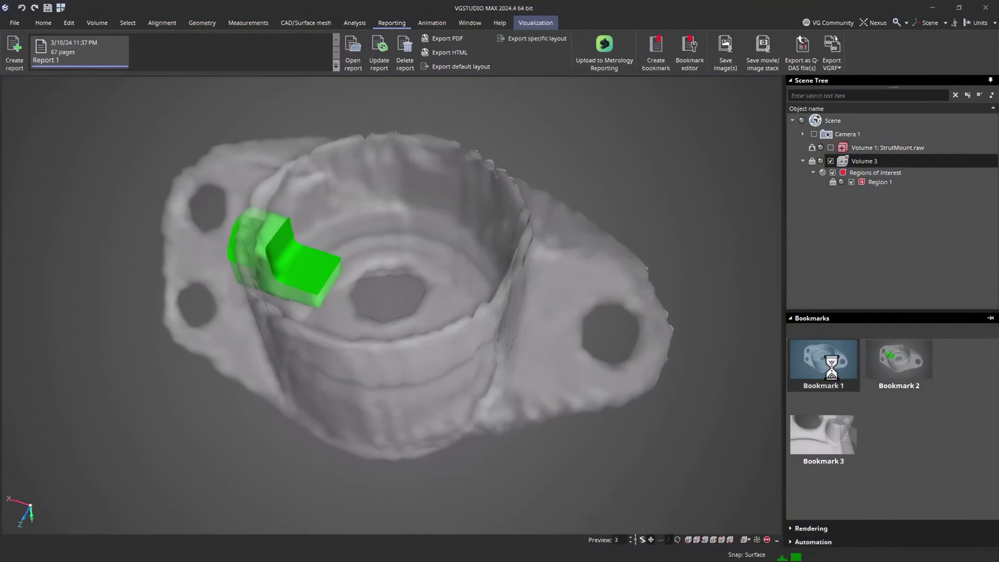
pyautogui.click(897, 363)
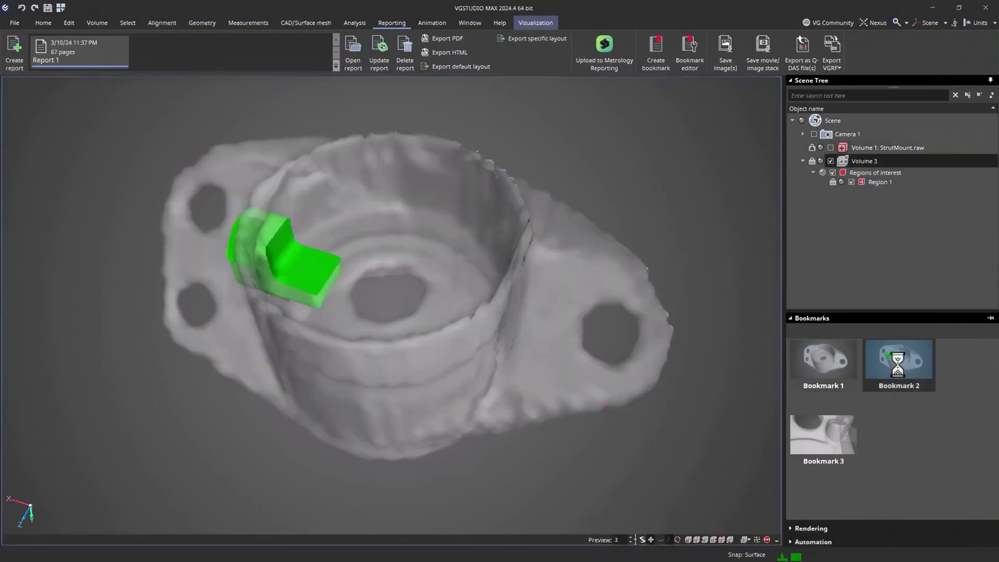
# Copy Region 1 from Volume 3, show the StrutMount.raw volume instead of Volume 3, and paste the region into it
pyautogui.rightClick(876, 183)
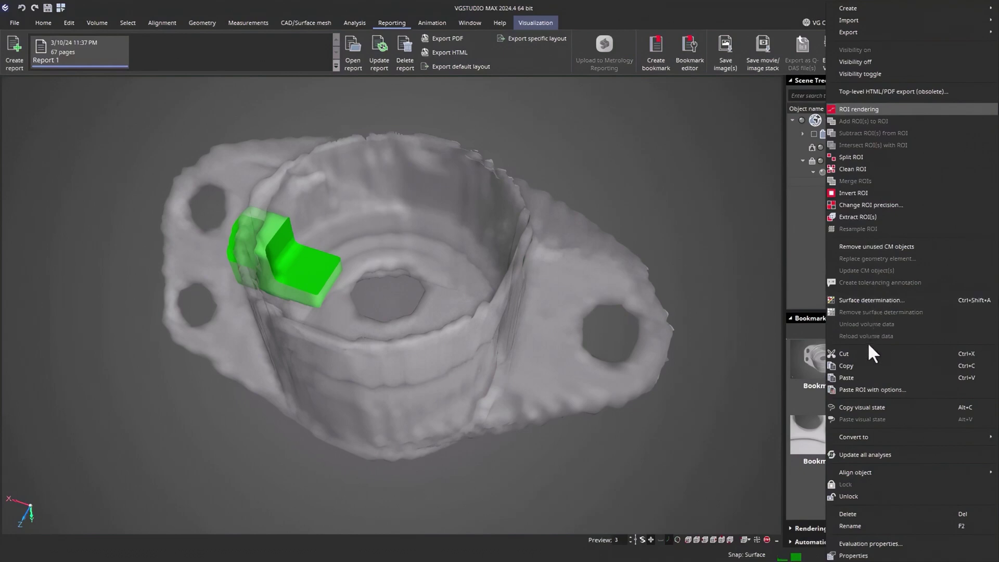
pyautogui.click(846, 366)
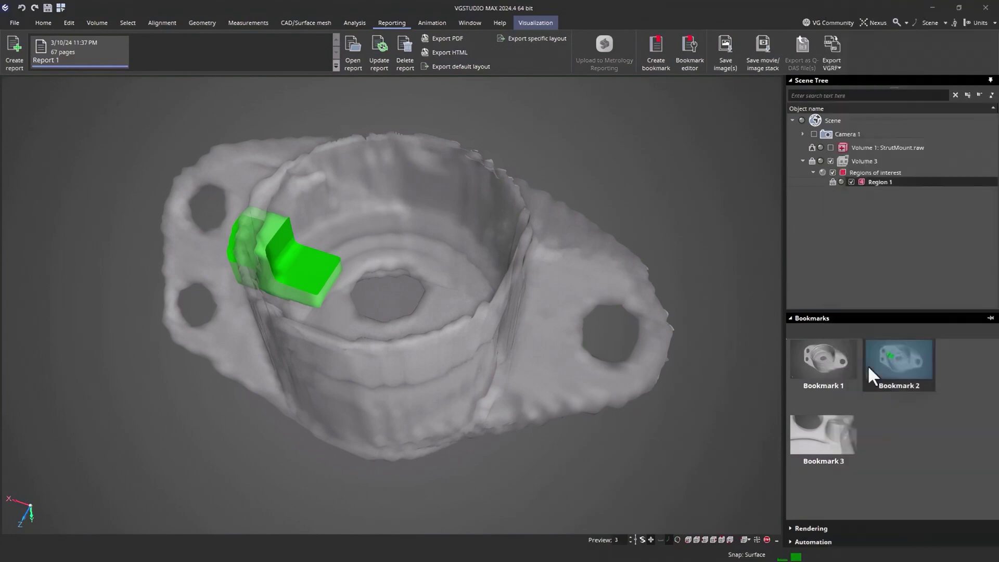
pyautogui.click(868, 147)
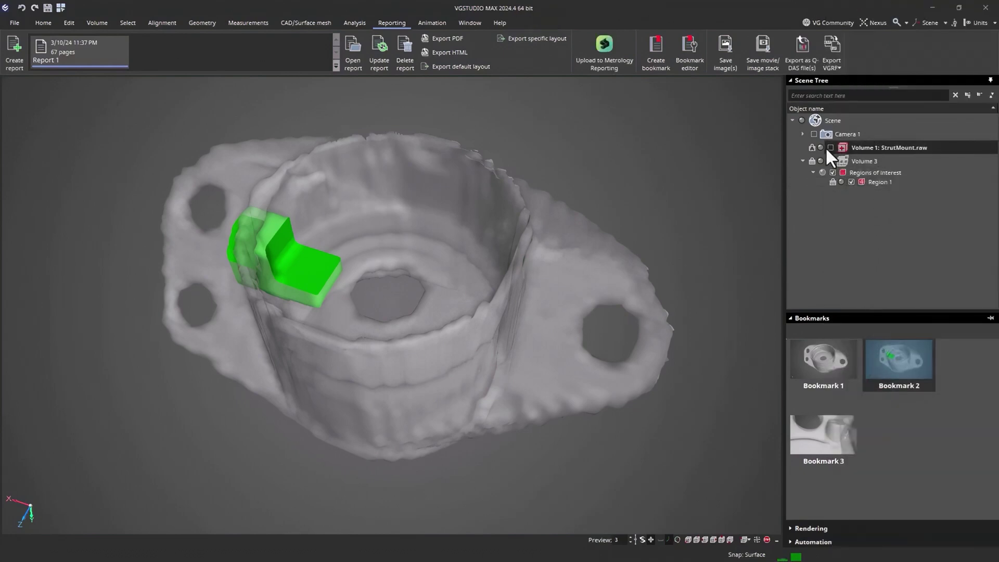
pyautogui.click(830, 147)
pyautogui.click(830, 161)
pyautogui.rightClick(861, 147)
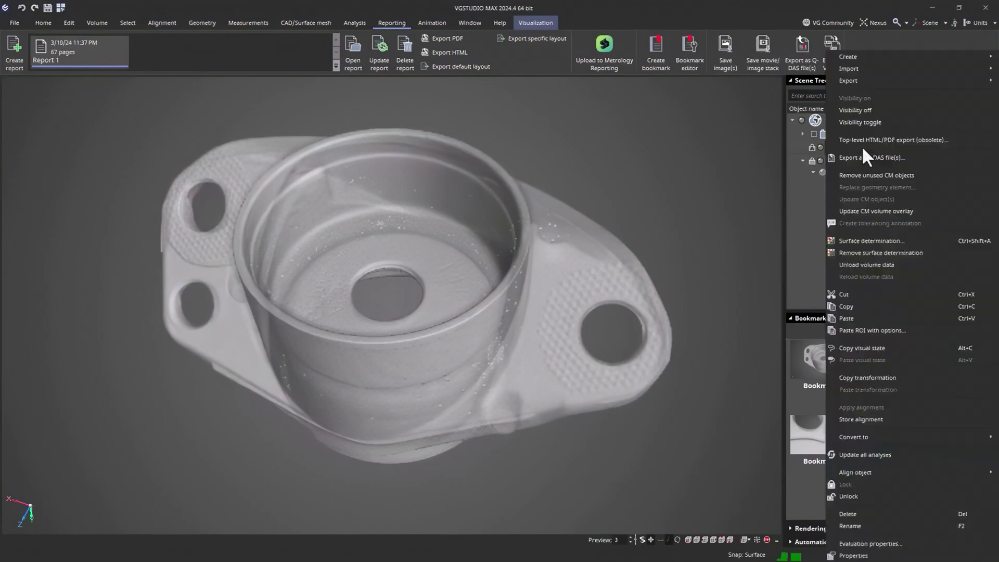
pyautogui.click(865, 317)
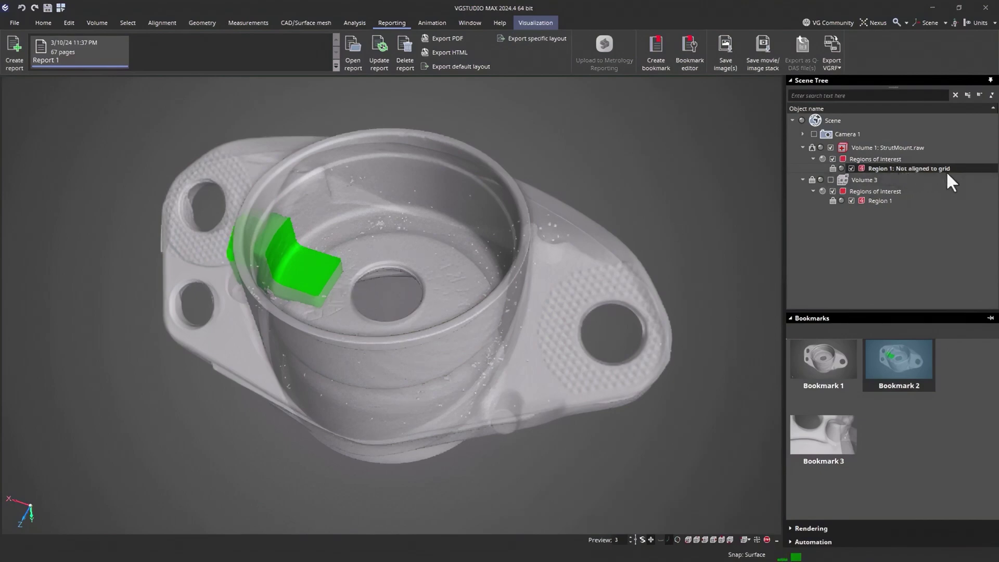
# Resample the mask of the pasted Region 1 in its object properties to align it with the voxel grid
pyautogui.doubleClick(929, 170)
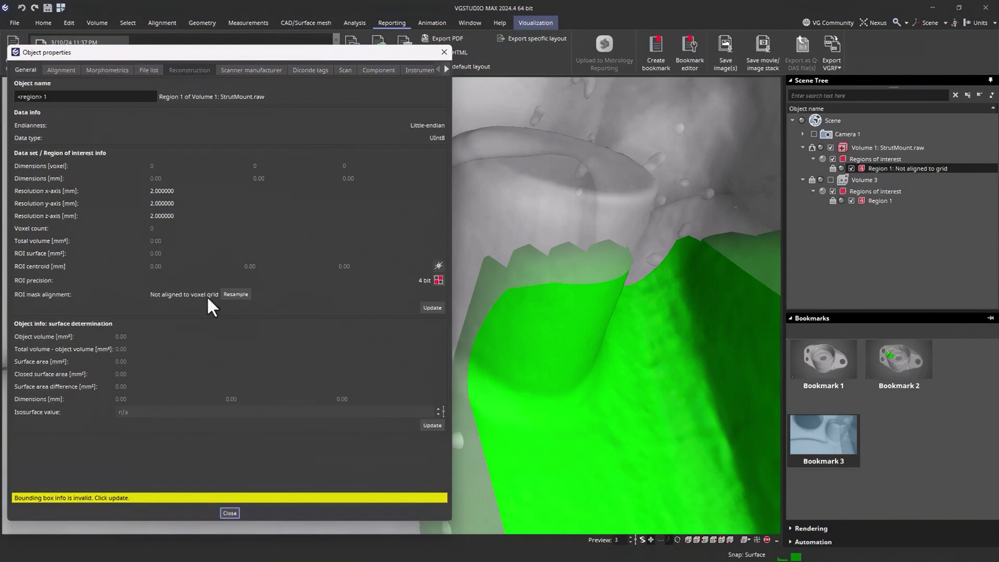
pyautogui.click(235, 294)
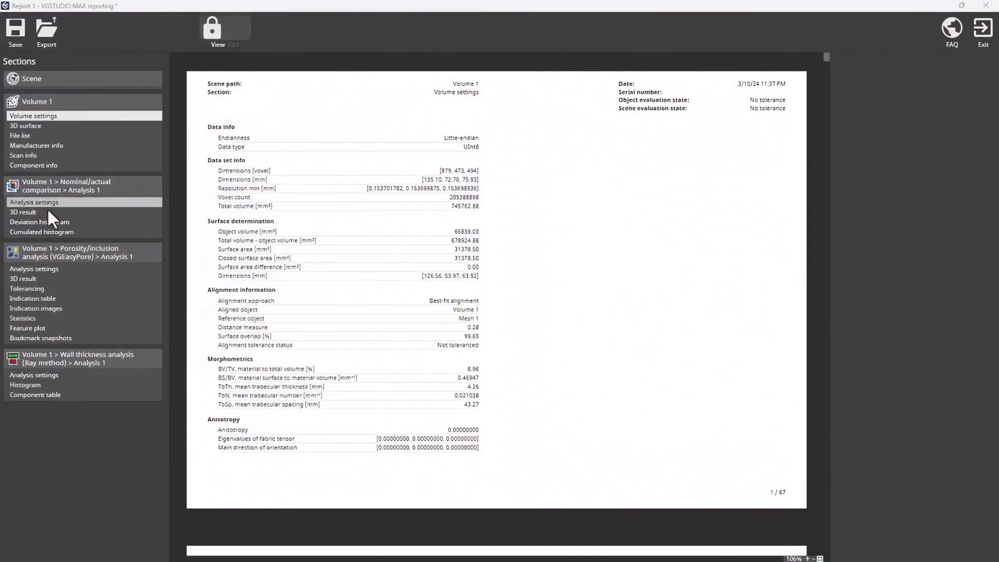
# Examine the report's deviation histogram, the porosity indication table and the bookmark snapshots
pyautogui.click(47, 222)
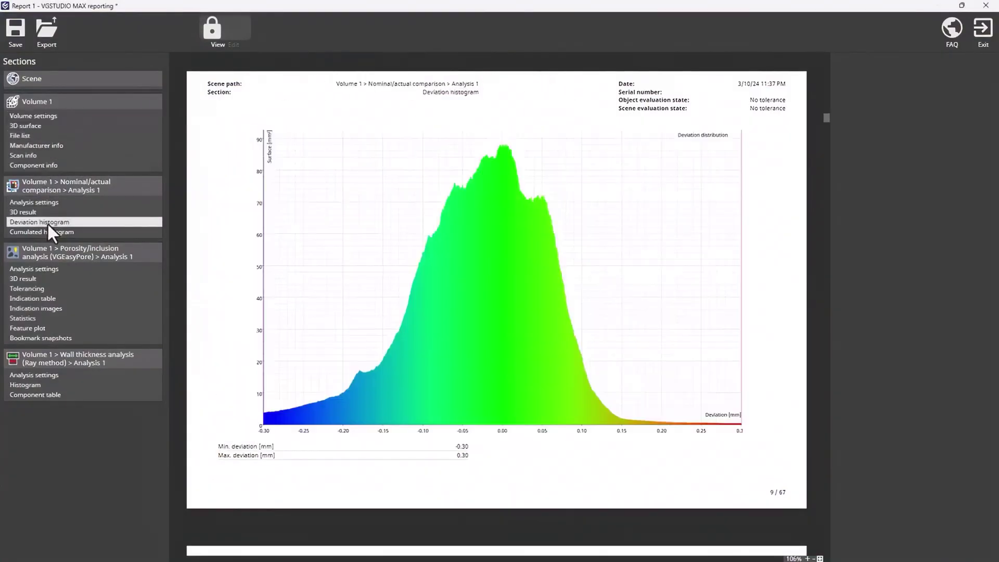
pyautogui.click(48, 297)
pyautogui.click(43, 337)
# Export Report 1 as a PDF document and display the table of contents of the exported file
pyautogui.click(47, 31)
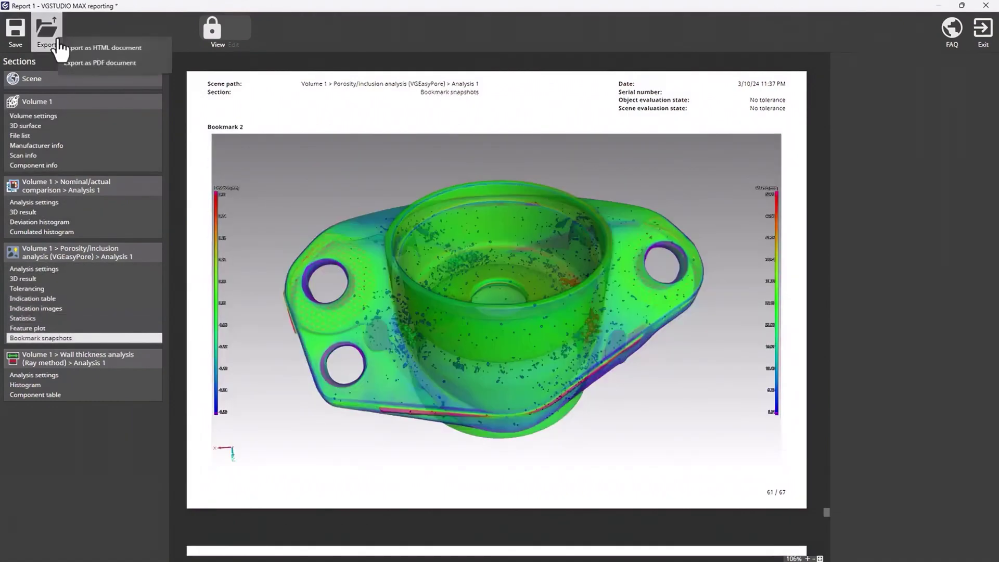
pyautogui.click(78, 63)
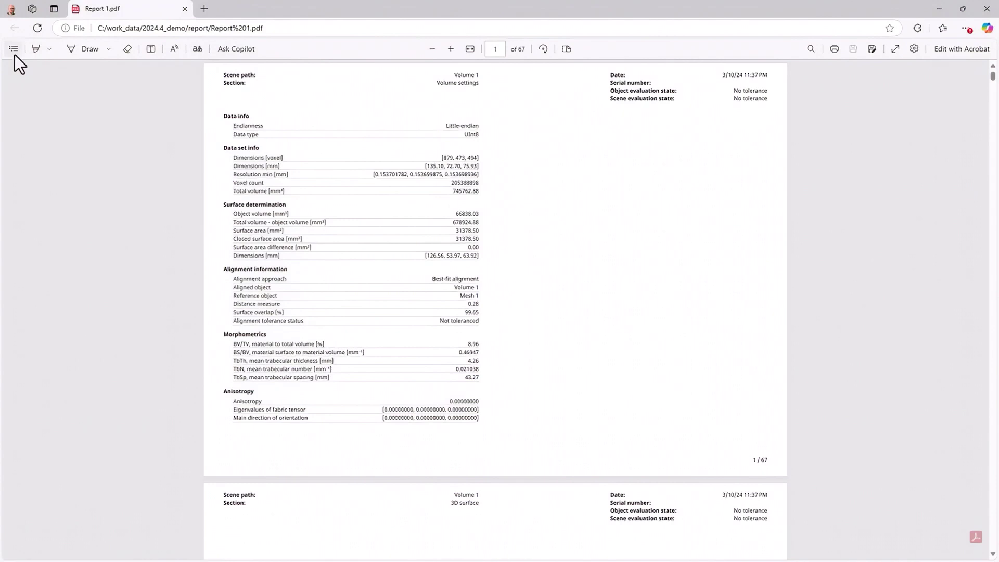
pyautogui.click(14, 49)
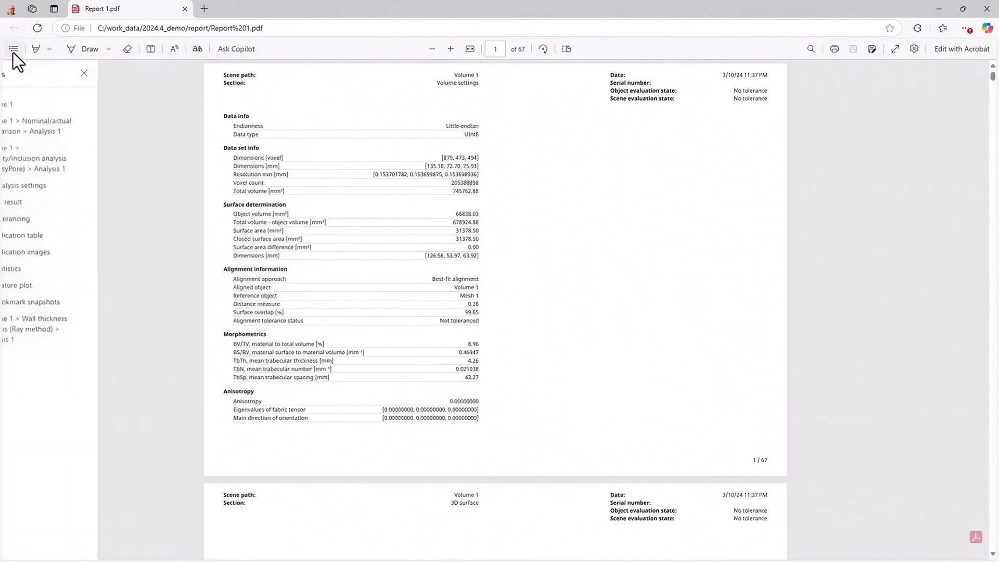